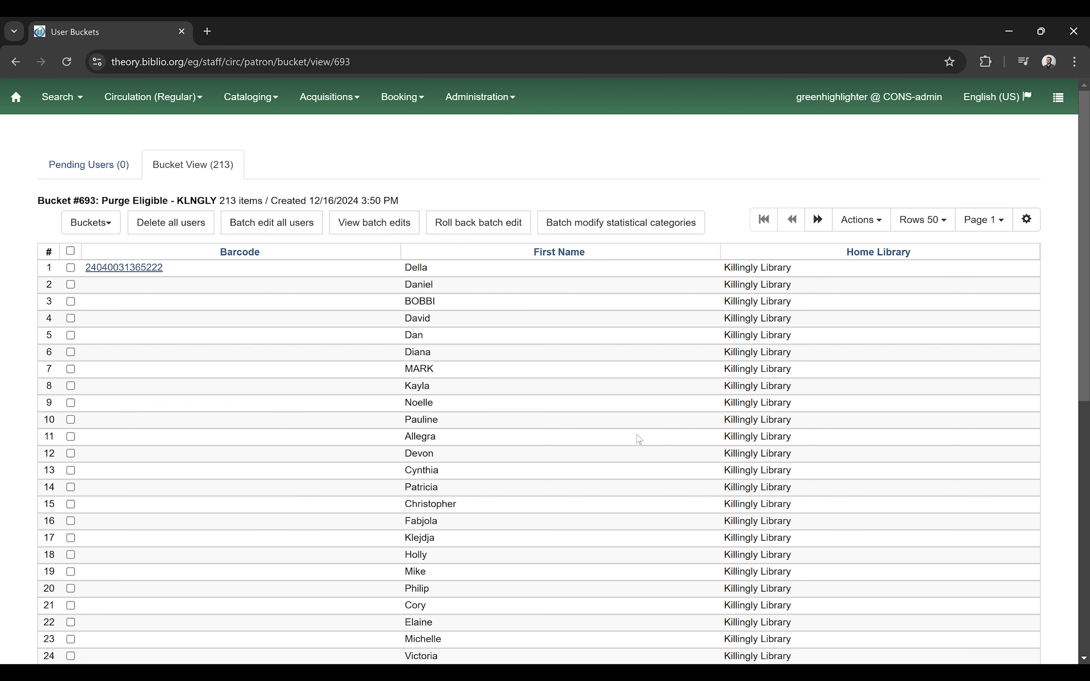
Open the patron in row 2 of the Purge Eligible - KLNGLY bucket for individual editing
scroll(488, 477, down, 1)
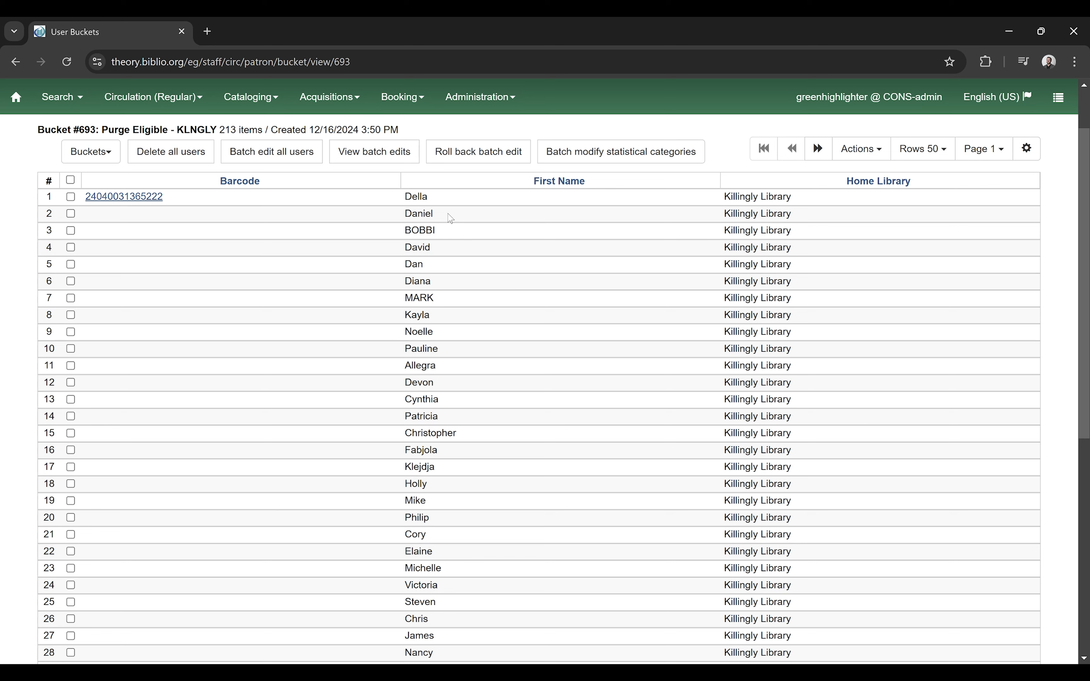
click(367, 221)
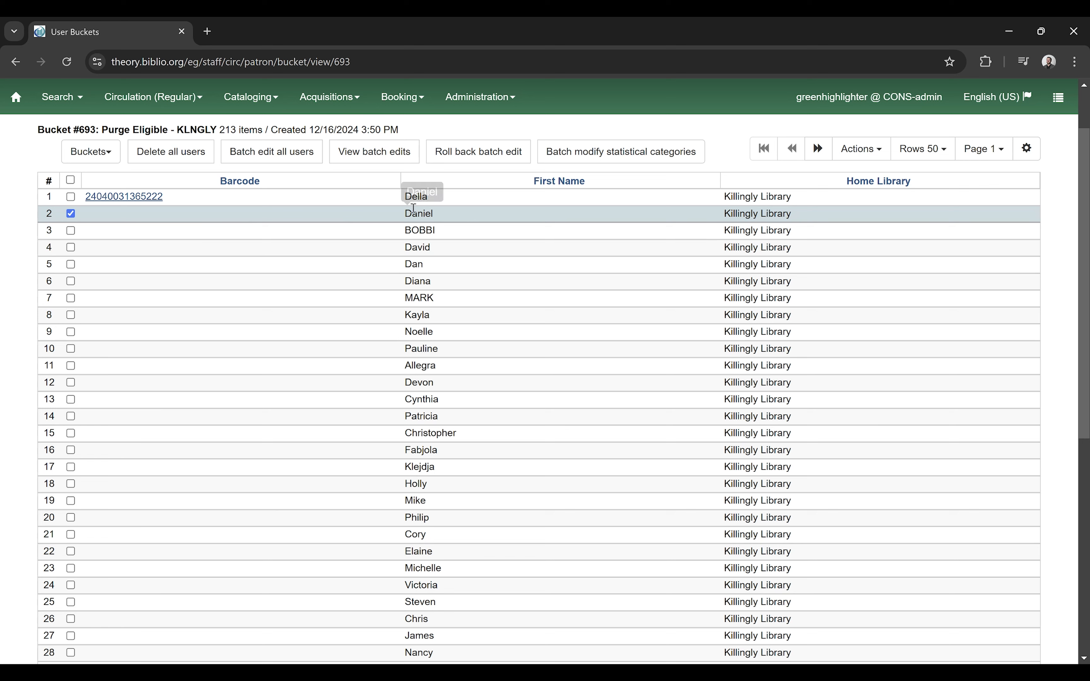
right_click(459, 218)
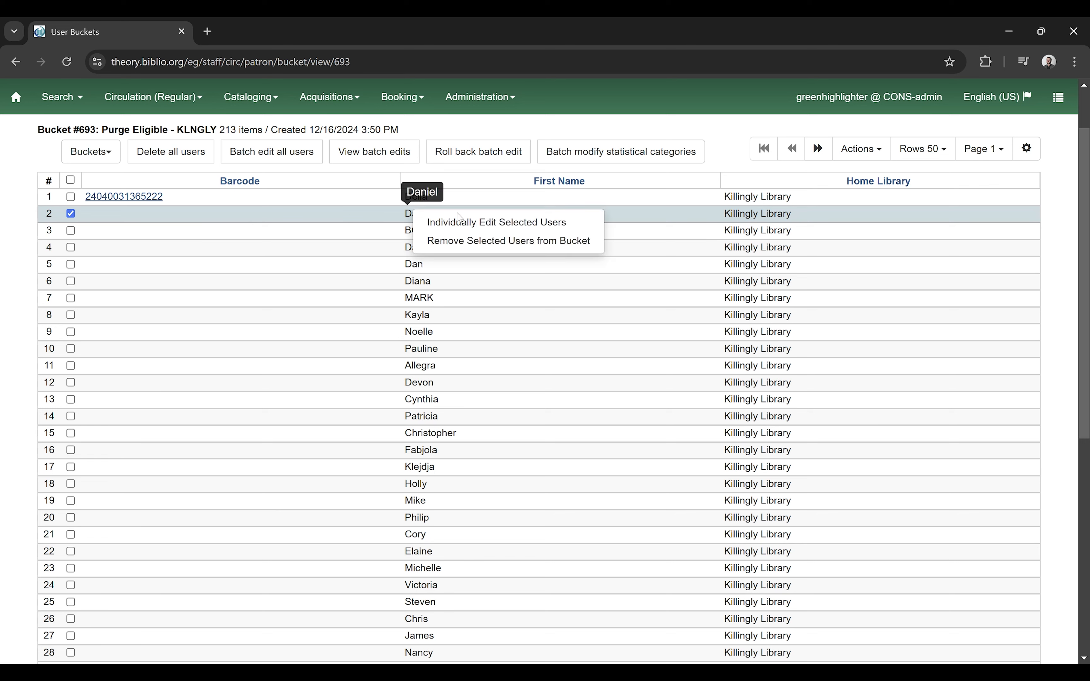
click(497, 224)
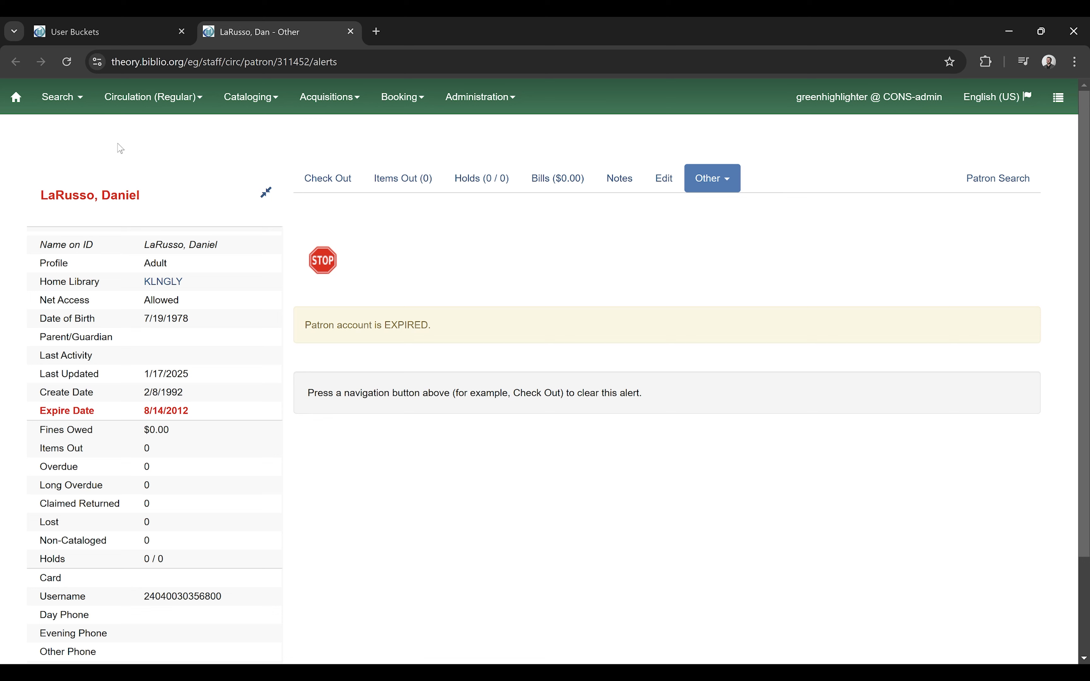
Check the patron's name and expire date in the account summary
drag(38, 201, 152, 196)
click(154, 196)
drag(143, 411, 195, 412)
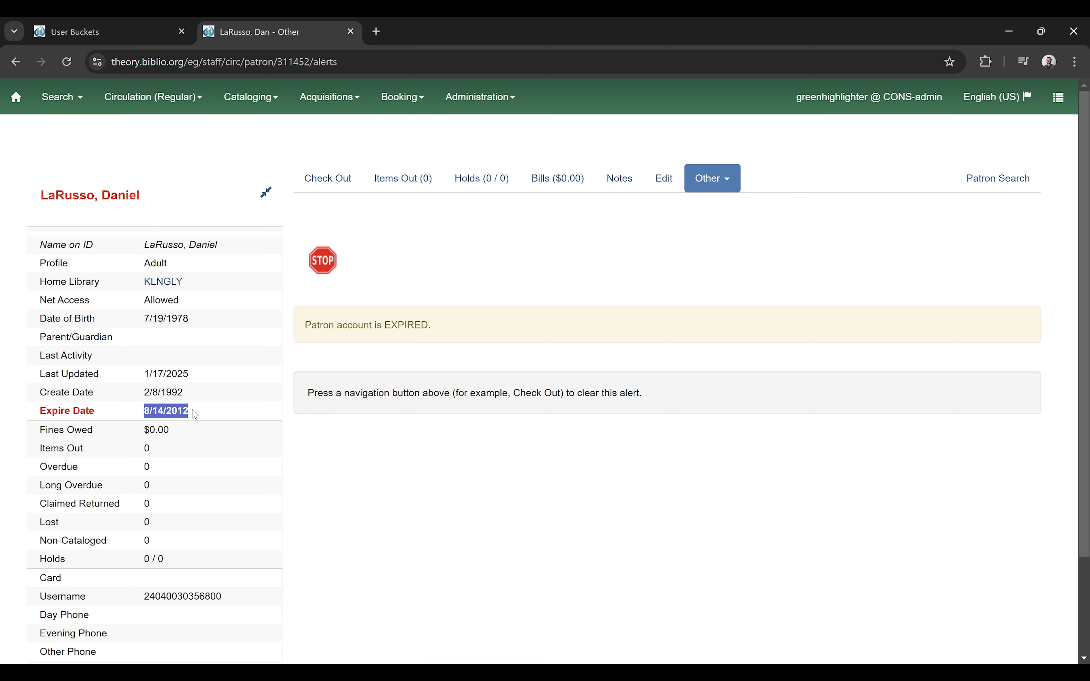
click(205, 420)
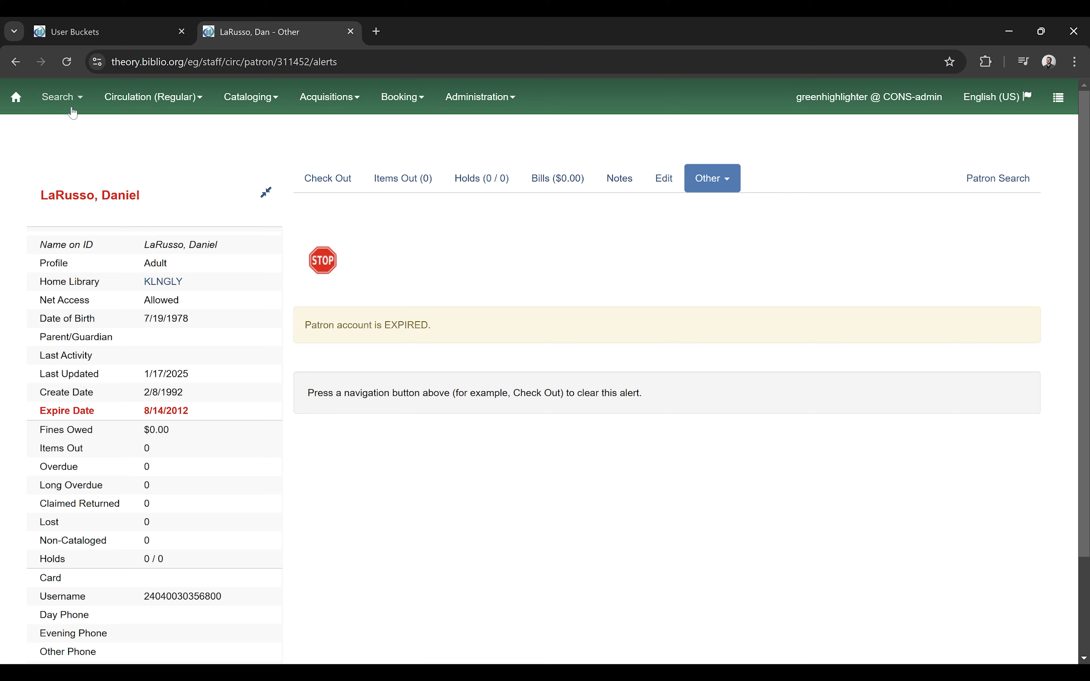
Search for patrons with the same last and first name, and open the matching record
click(58, 97)
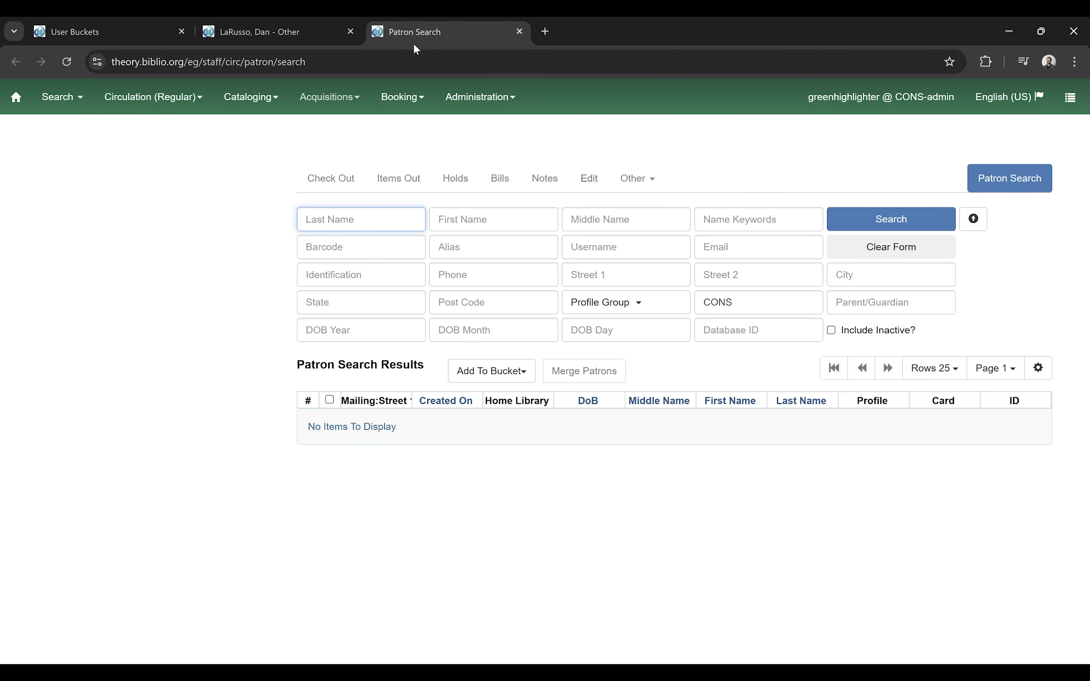
text(LaRusso)
key(Tab)
text(Daniel)
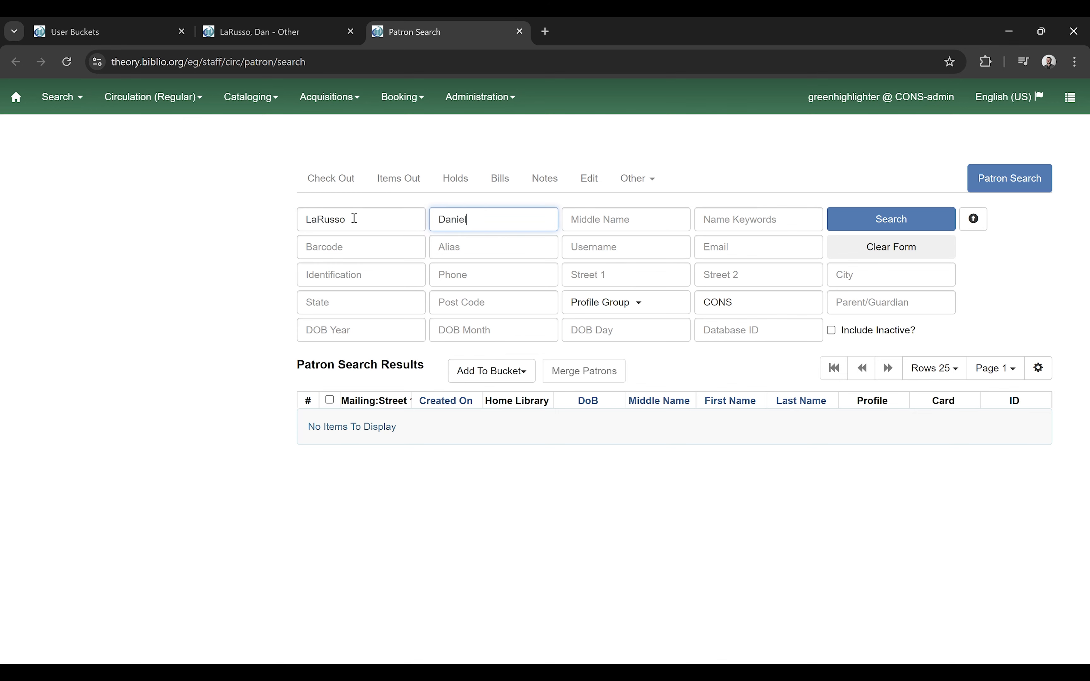
key(Return)
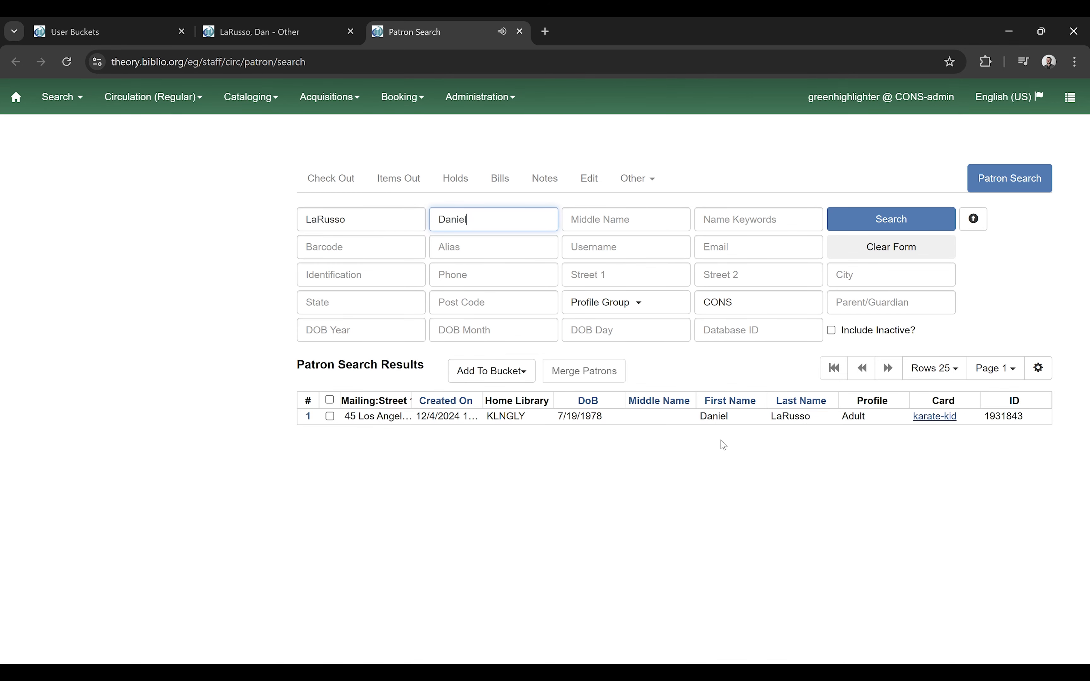
click(649, 421)
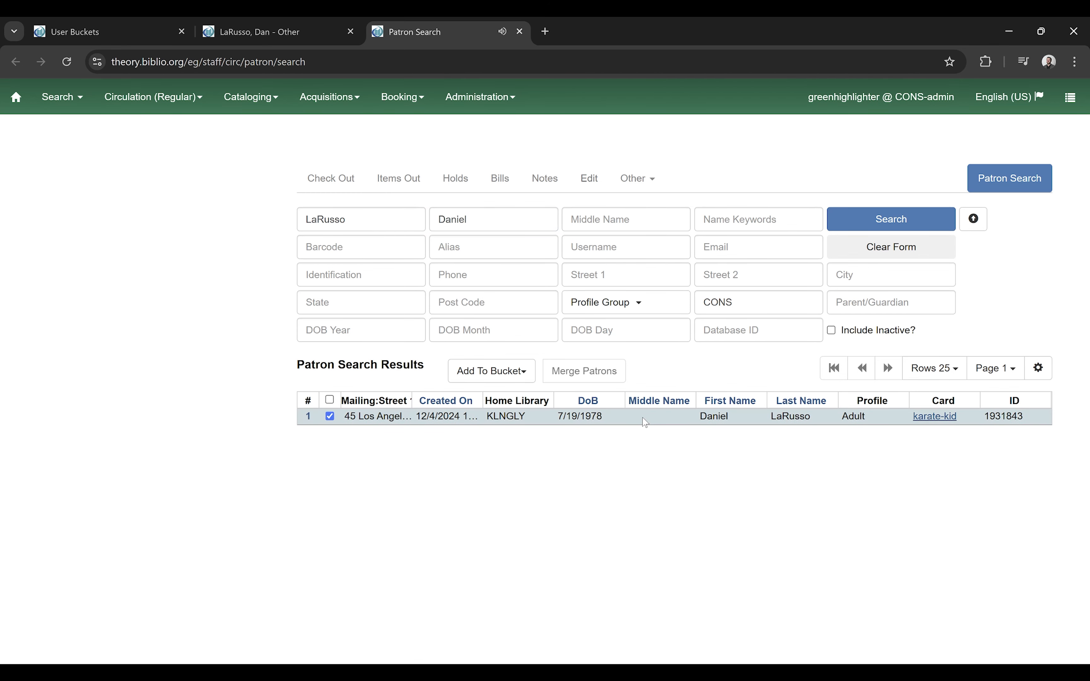
double_click(649, 422)
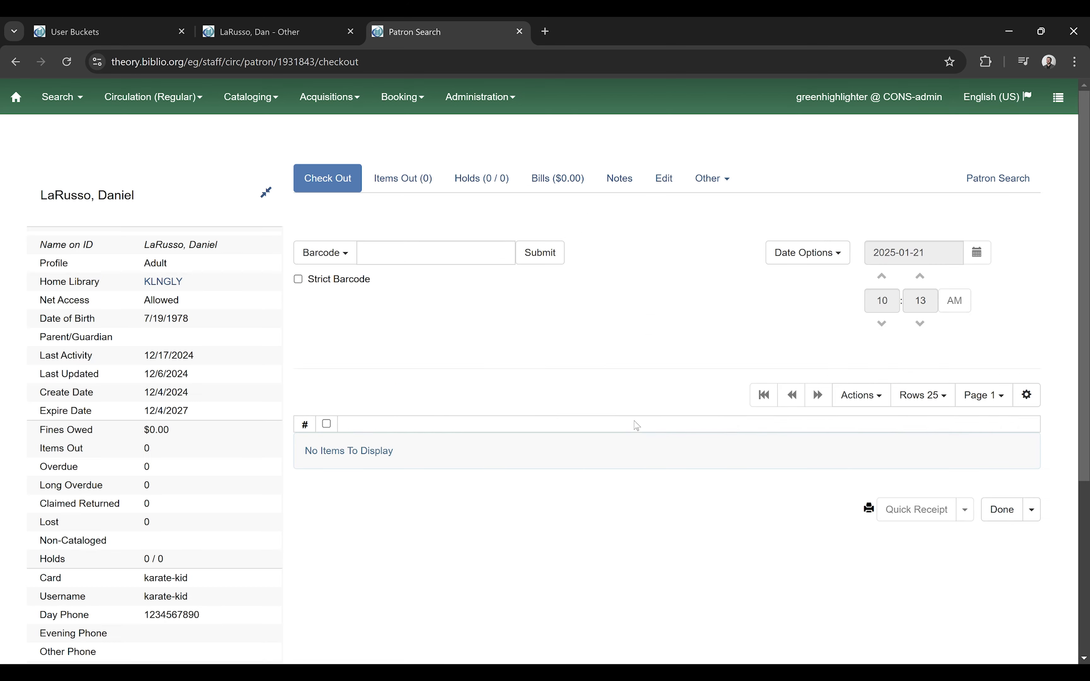
Compare the expire date of the account found by search with that of the account opened from the bucket
drag(183, 412, 210, 411)
click(136, 412)
click(210, 410)
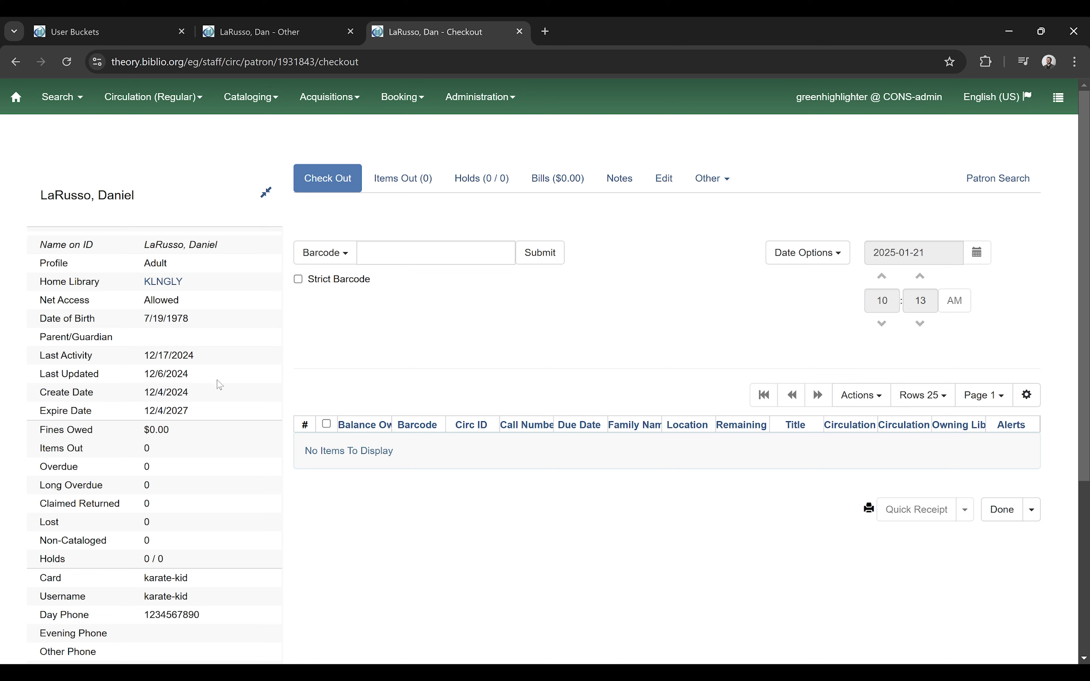
click(271, 31)
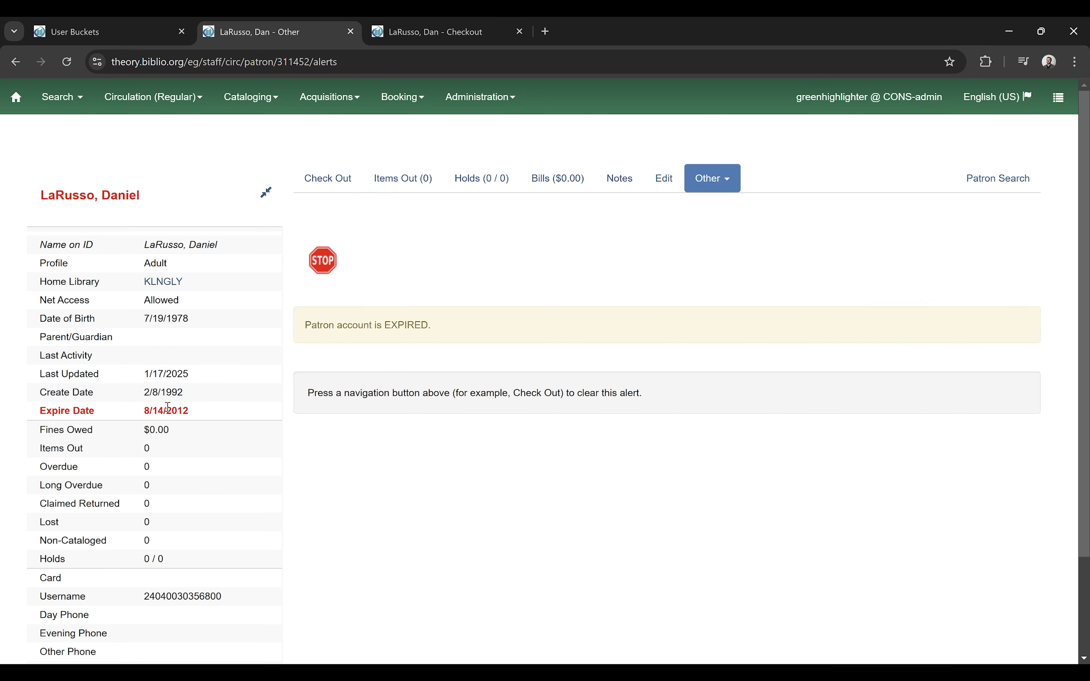
drag(140, 416, 207, 414)
click(207, 414)
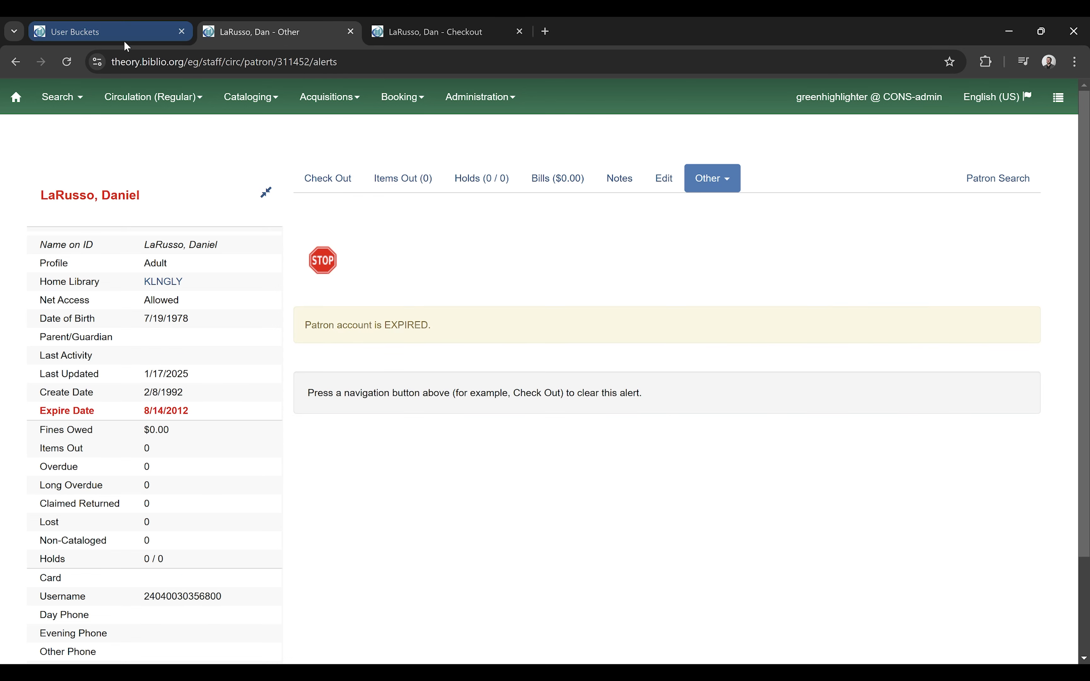
Return the second account to its patron search results, and review them against the bucket list and the first account
click(123, 28)
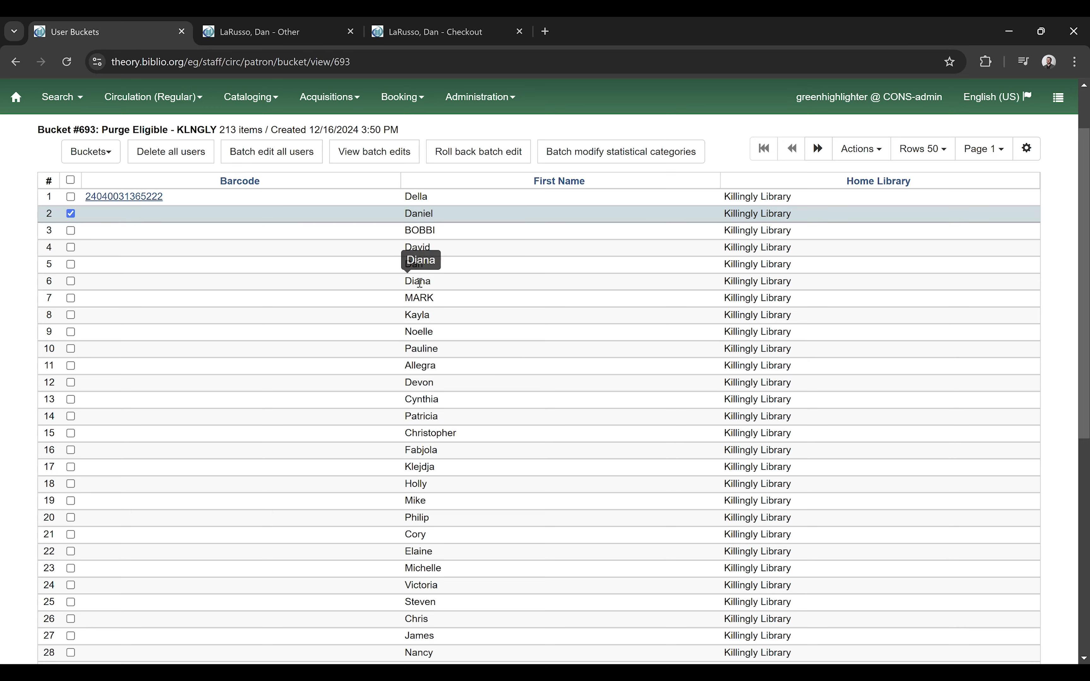
click(449, 34)
click(15, 63)
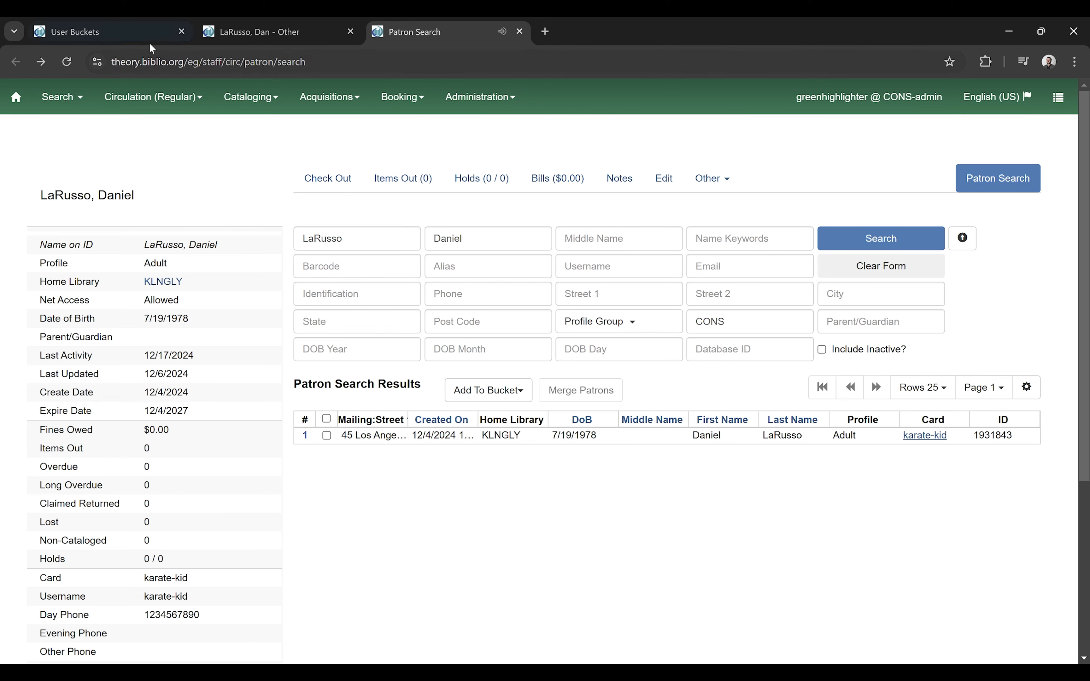
click(166, 44)
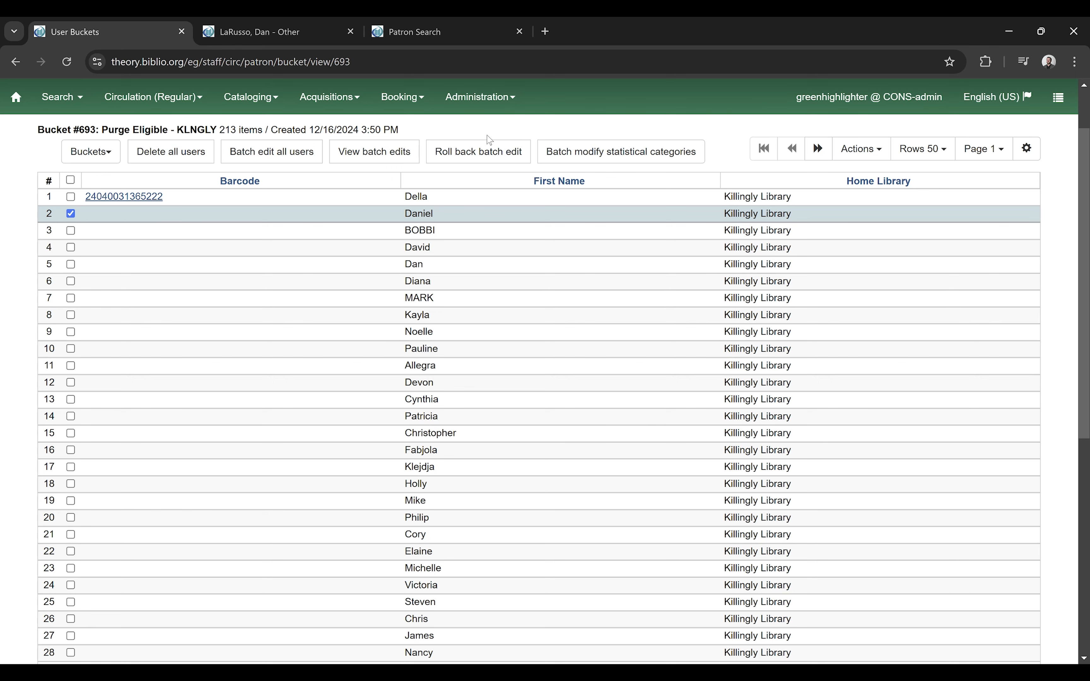
click(437, 34)
click(261, 28)
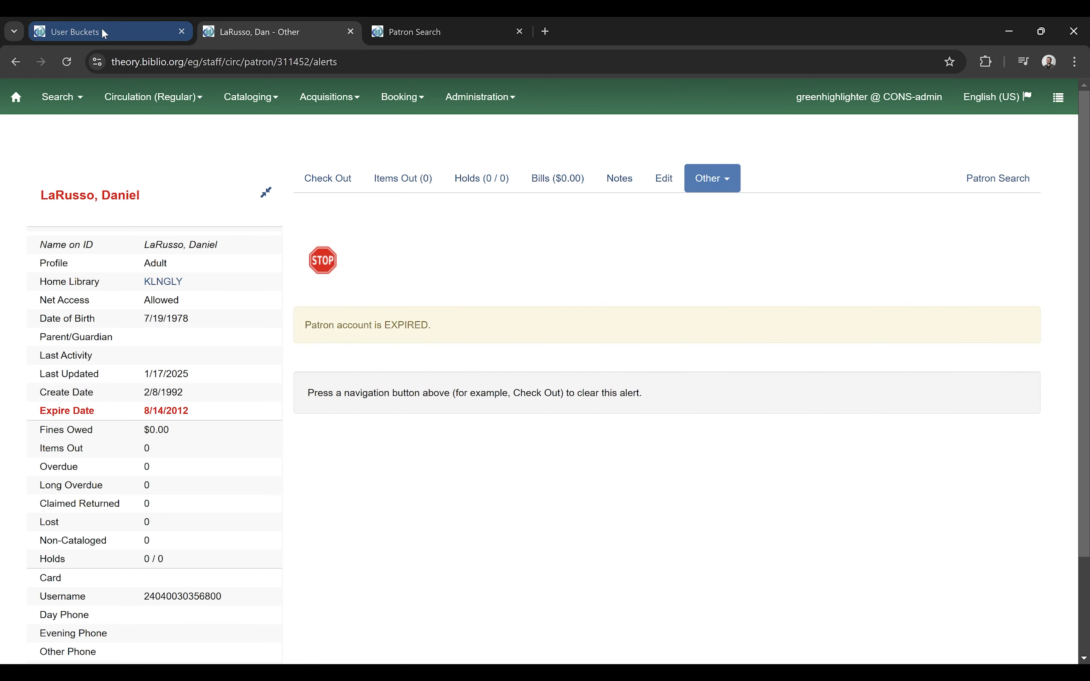
click(104, 32)
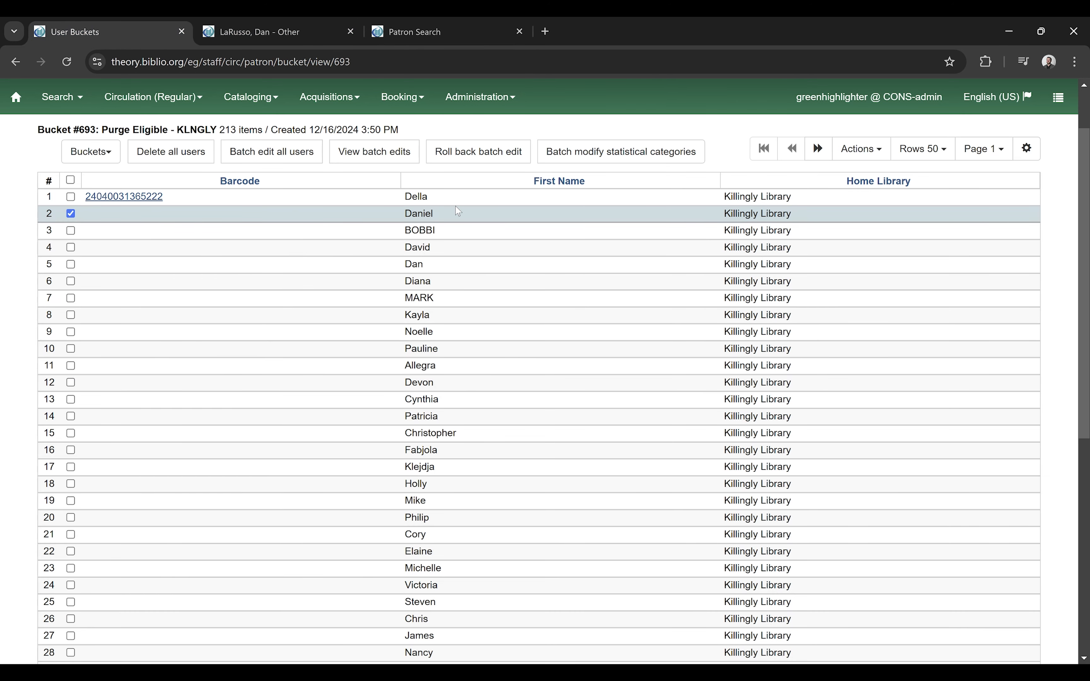
right_click(441, 216)
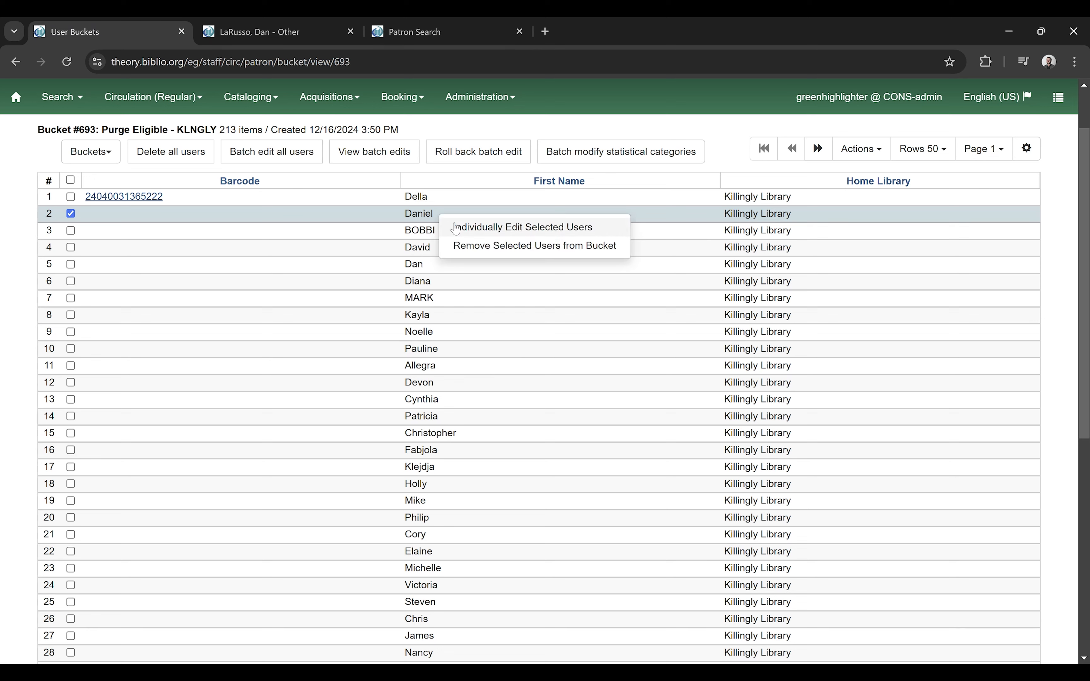
click(472, 169)
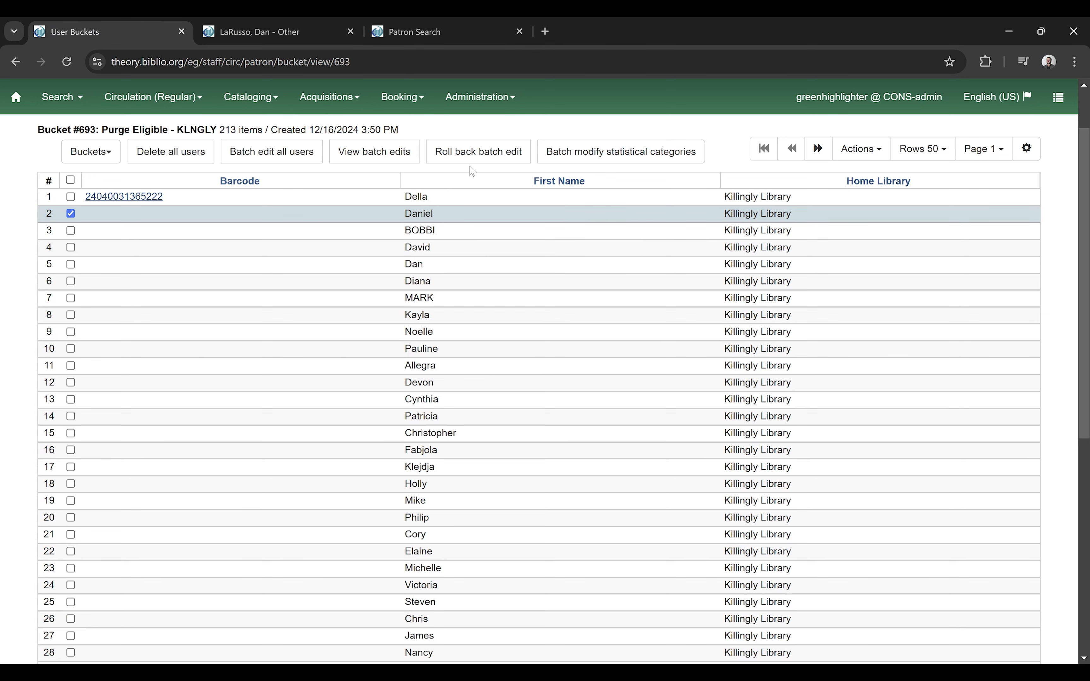
right_click(423, 212)
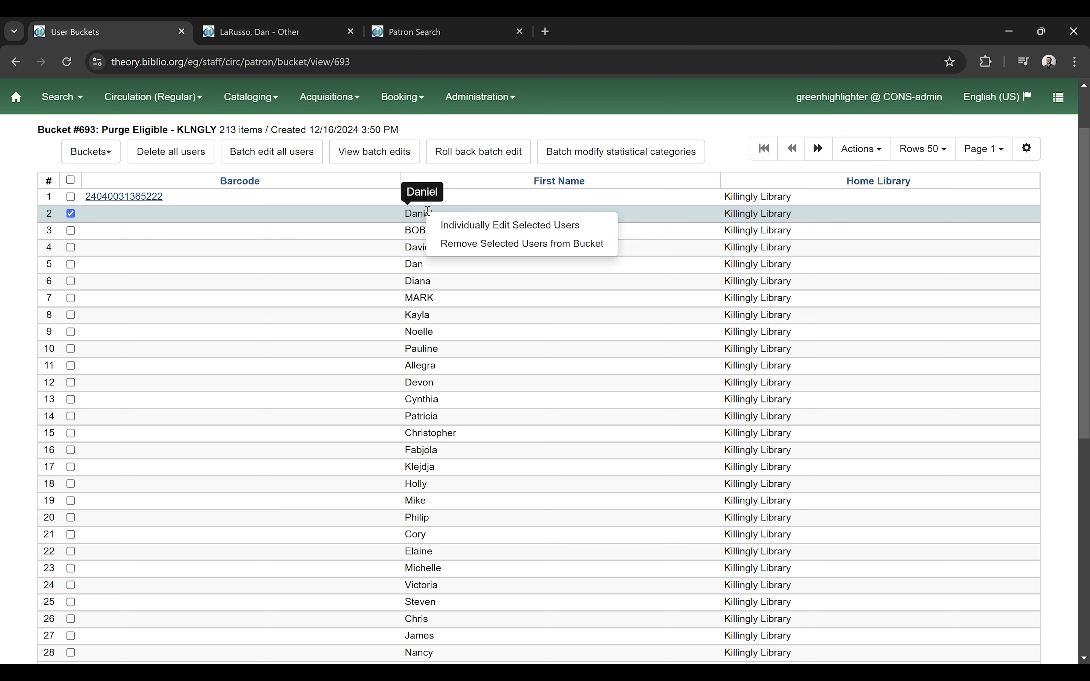
click(400, 216)
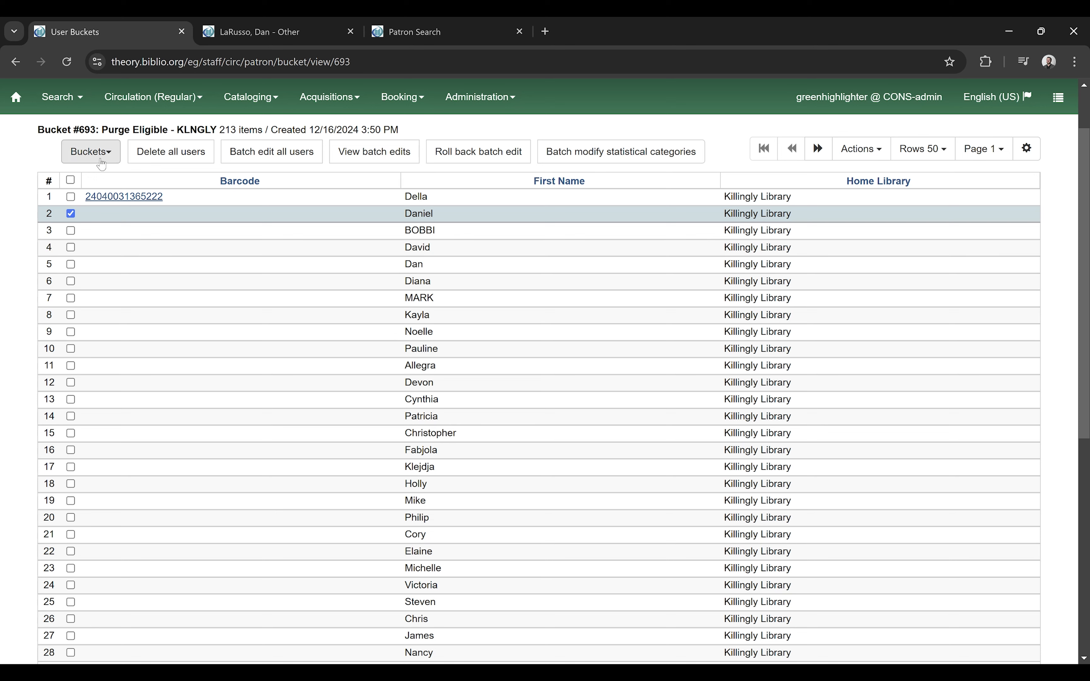
Remove the patron in row 3 from the Purge Eligible - KLNGLY bucket
right_click(421, 231)
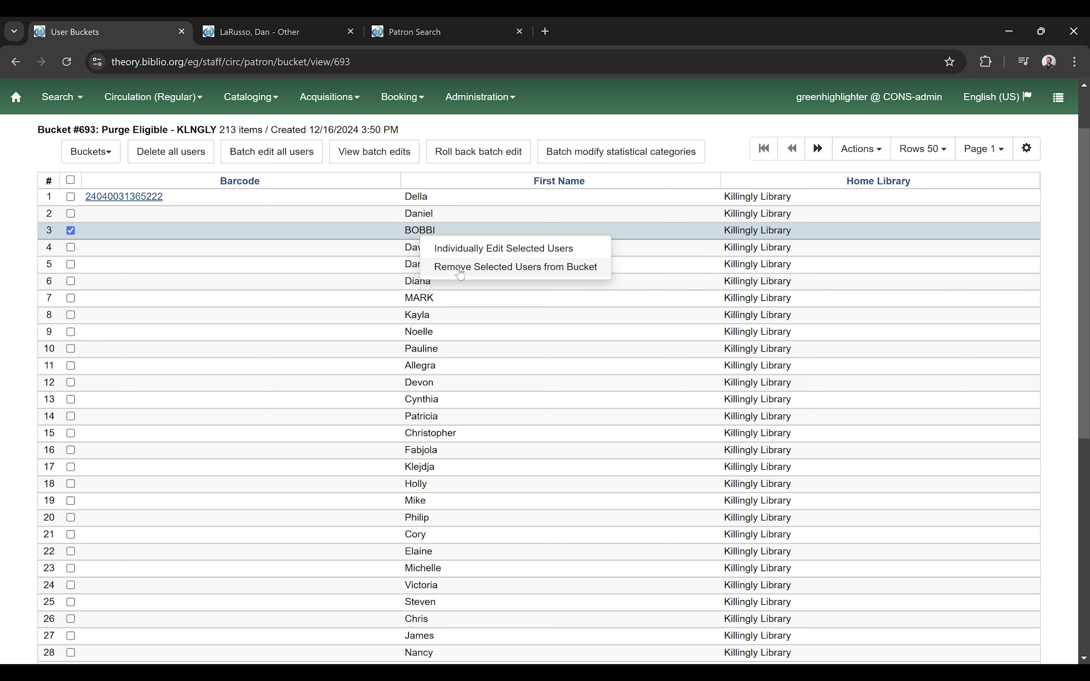
click(471, 271)
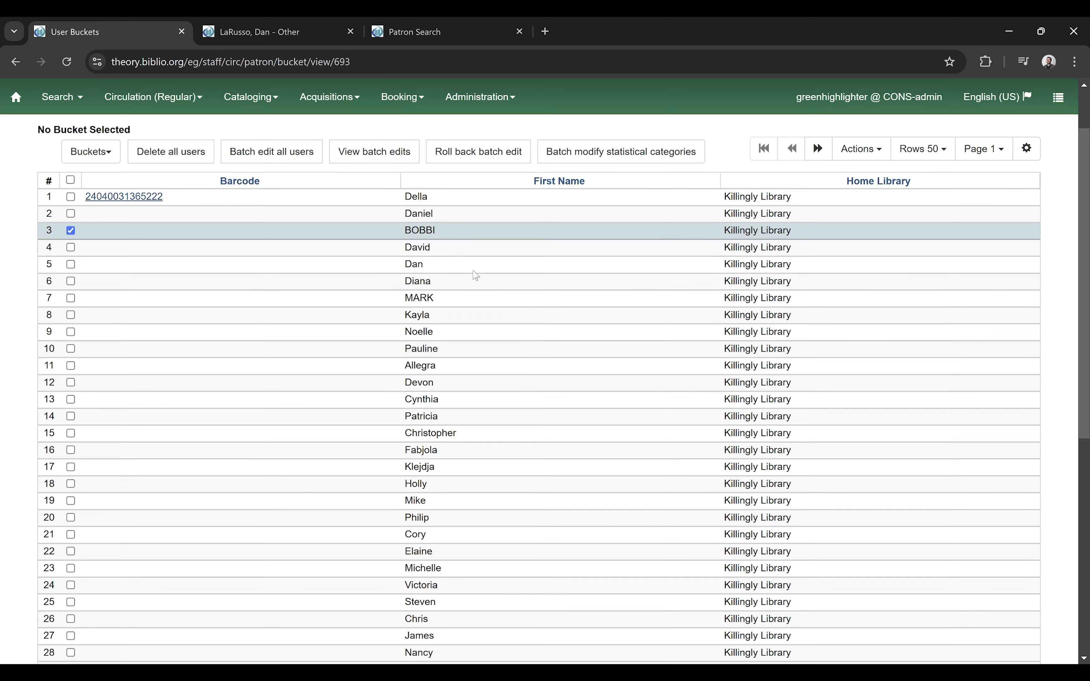